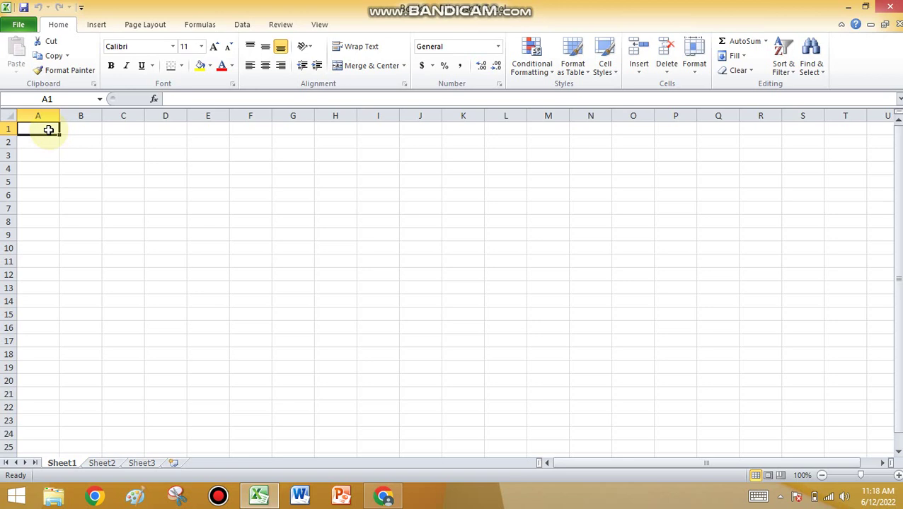
# Enter wording in A1, withouy in A2 and using in B2 on Sheet1
pyautogui.write('word')
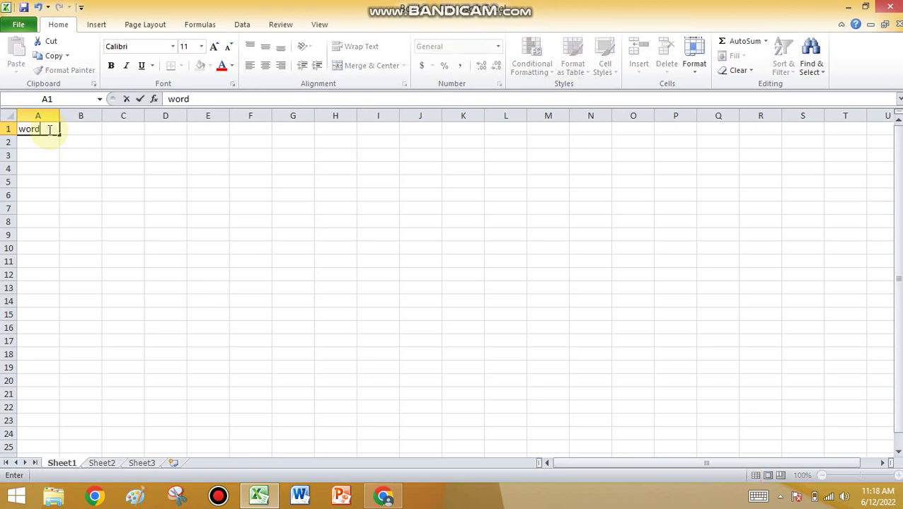
pyautogui.write('ing')
pyautogui.press('Return')
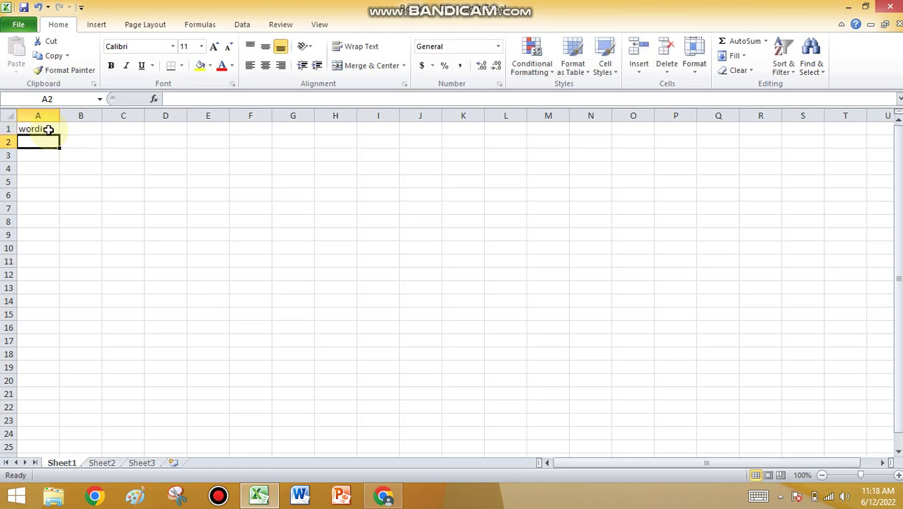
pyautogui.write('w')
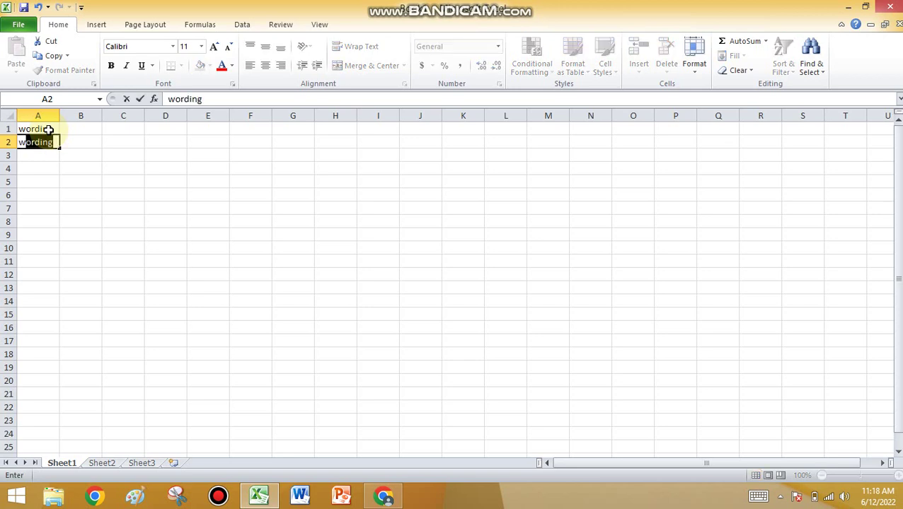
pyautogui.write('ithouy')
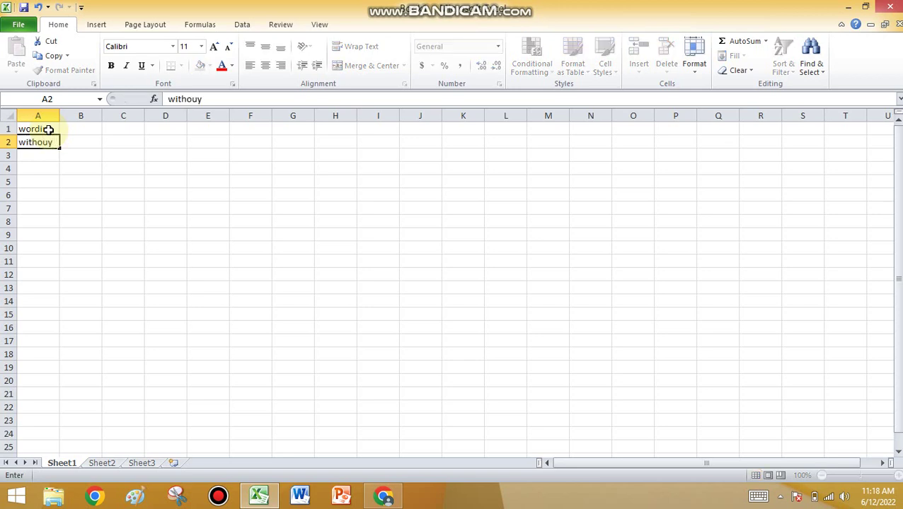
pyautogui.press('Tab')
pyautogui.write('using')
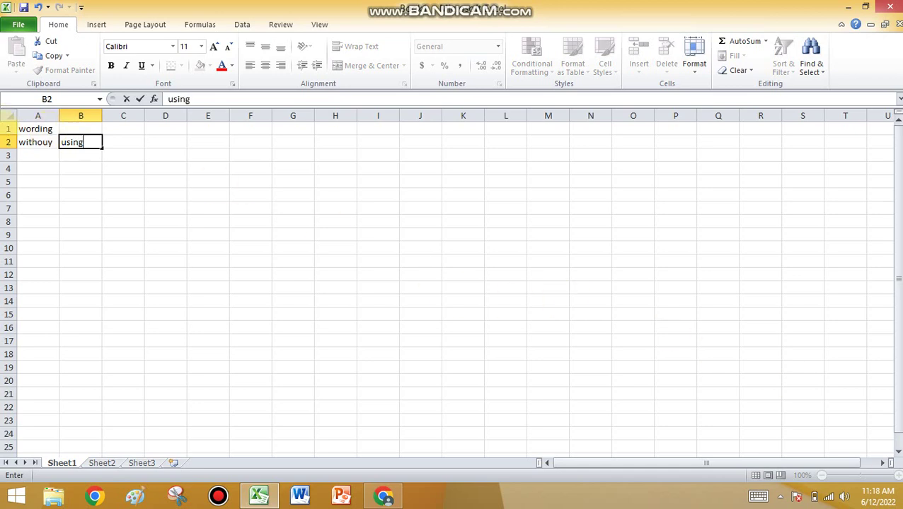
pyautogui.click(51, 155)
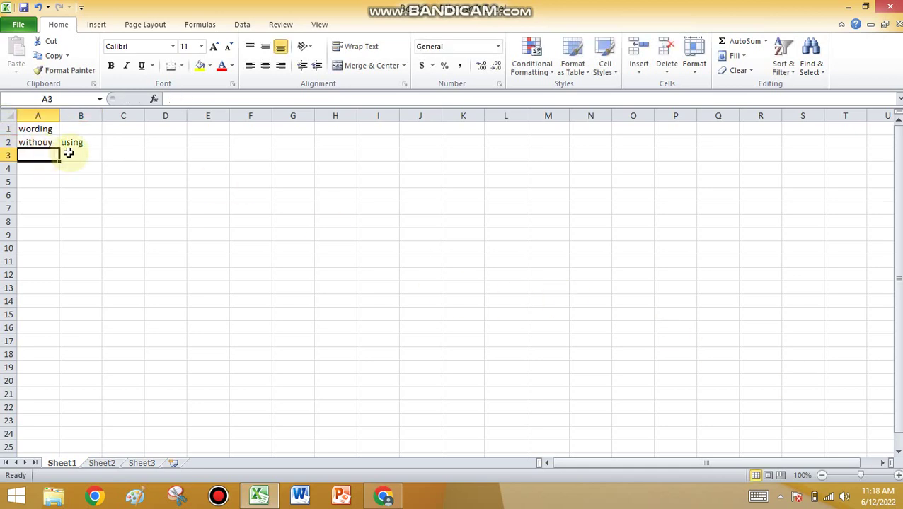
# Enter kjtyu, khy and dfgh in A3:A5, and jkkiuu in B5
pyautogui.write('kjtyu')
pyautogui.press('Return')
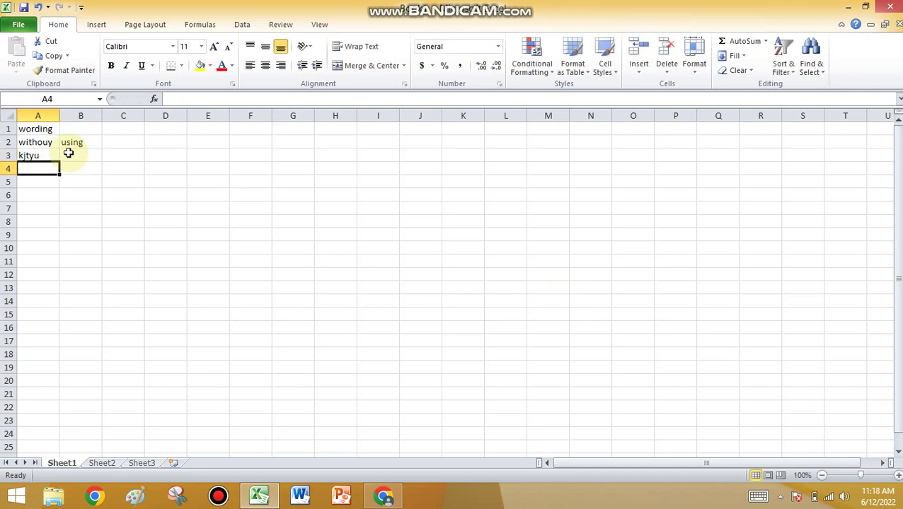
pyautogui.write('khy')
pyautogui.press('Return')
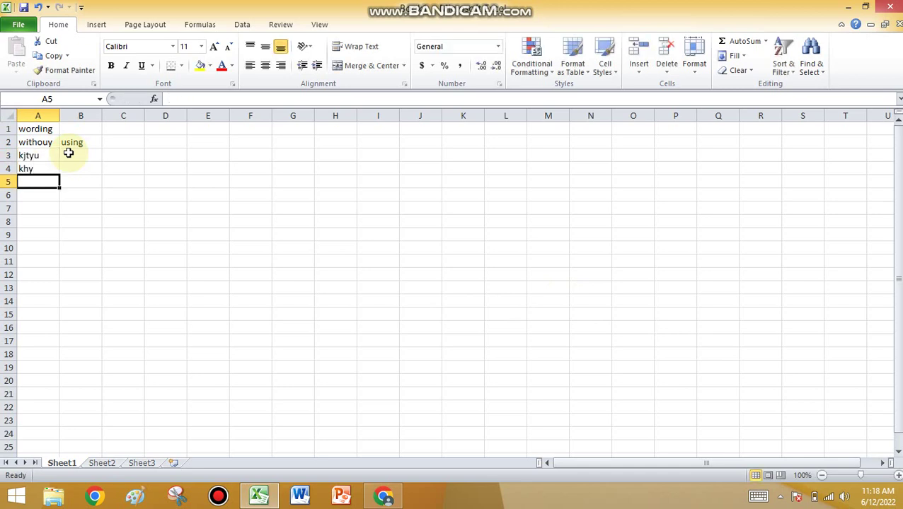
pyautogui.write('dfgh')
pyautogui.press('Tab')
pyautogui.write('j')
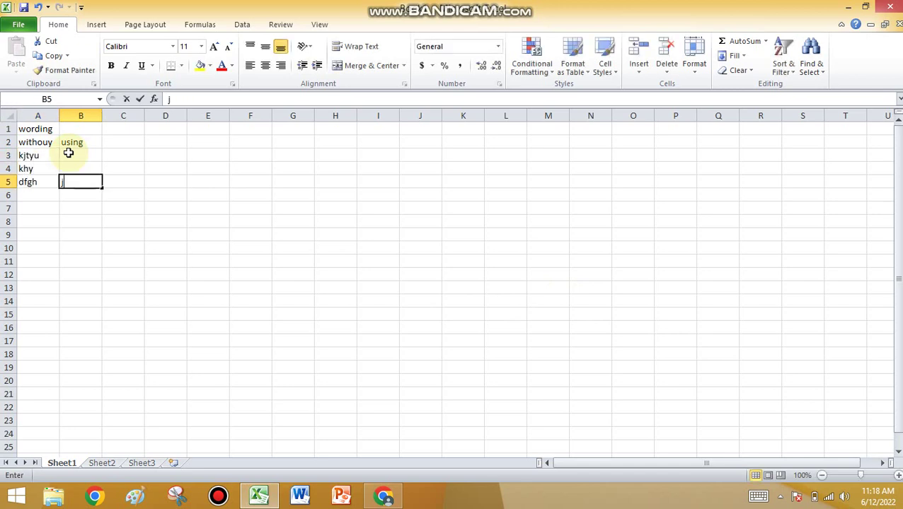
pyautogui.write('kkiuu')
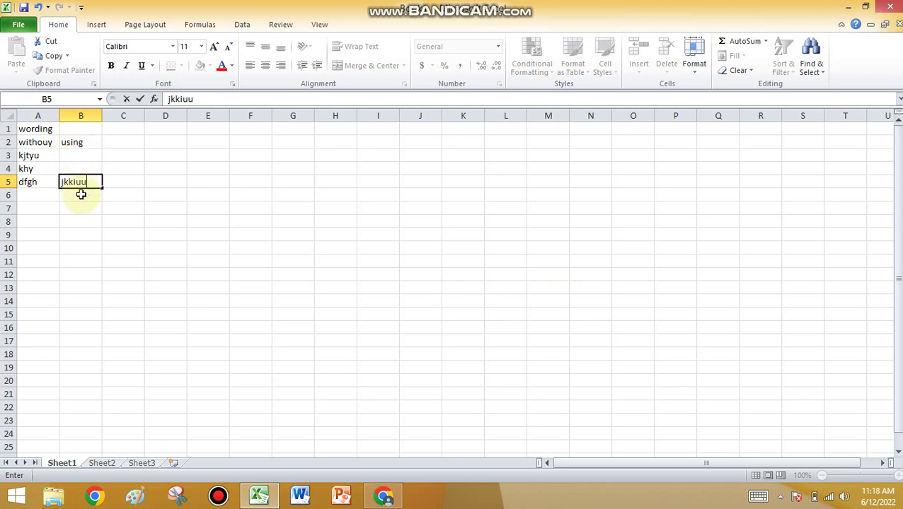
pyautogui.click(77, 197)
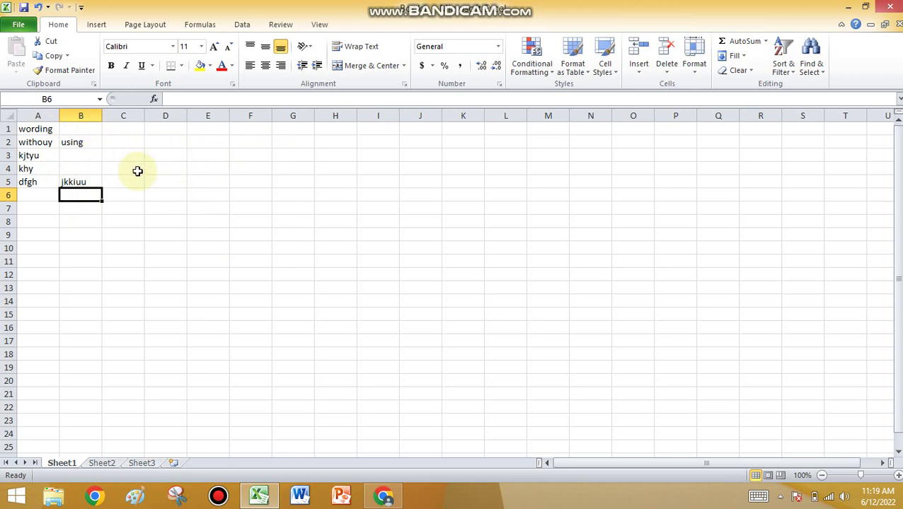
# Move the word block from A1:B5 to E1:F5 on Sheet1, leaving columns A and B empty
pyautogui.click(175, 271)
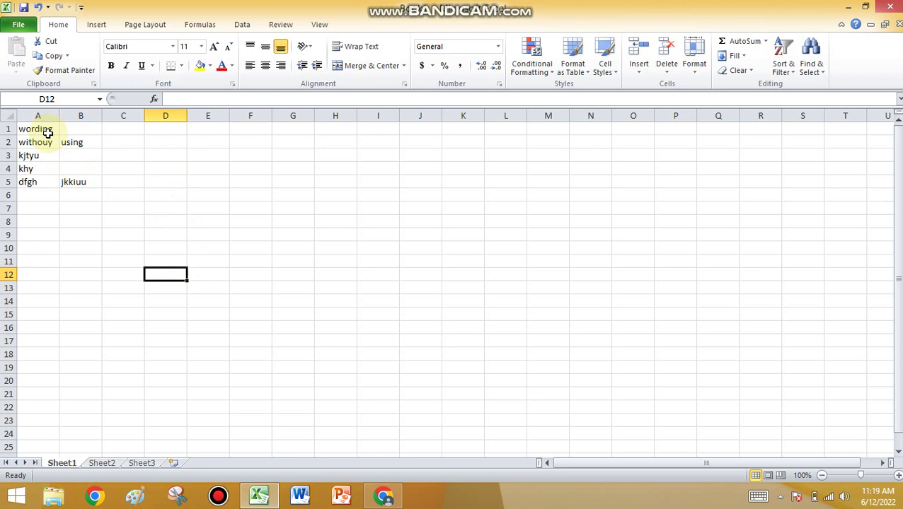
pyautogui.moveTo(47, 133); pyautogui.dragTo(90, 190)
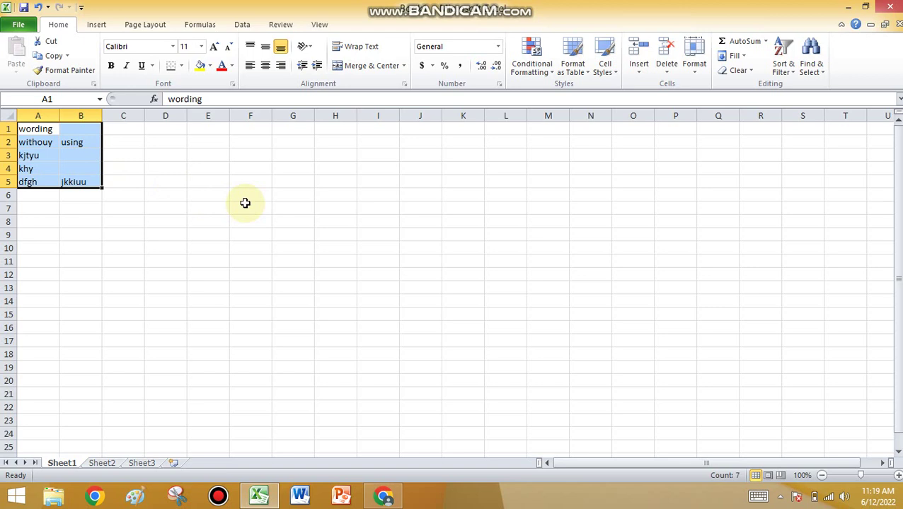
pyautogui.hotkey('ctrl', 'c')
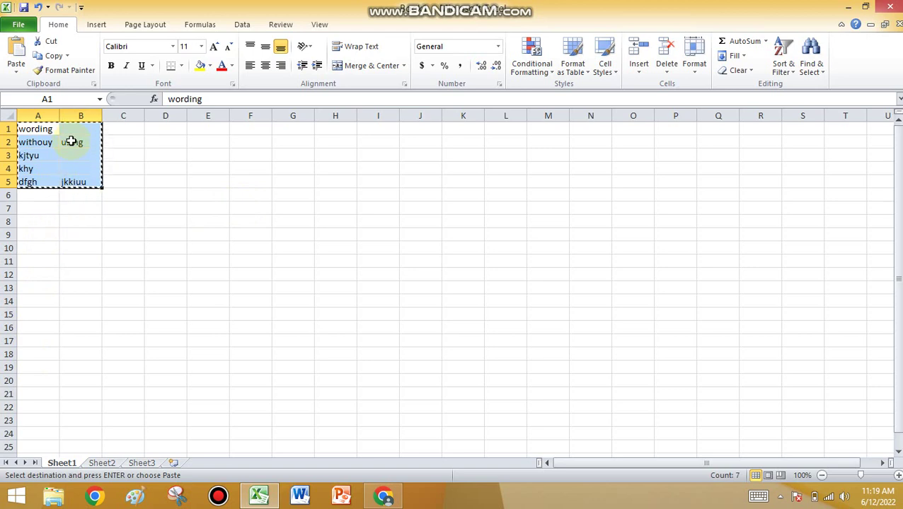
pyautogui.click(212, 130)
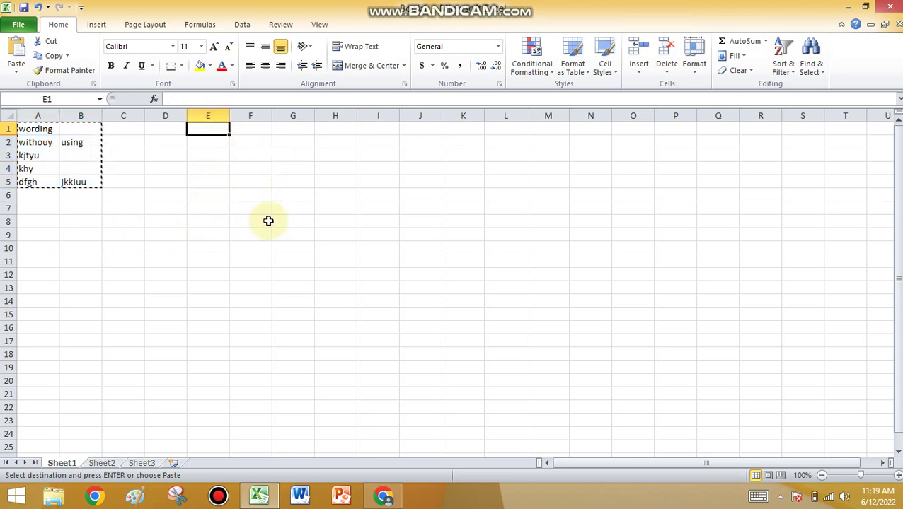
pyautogui.press('Return')
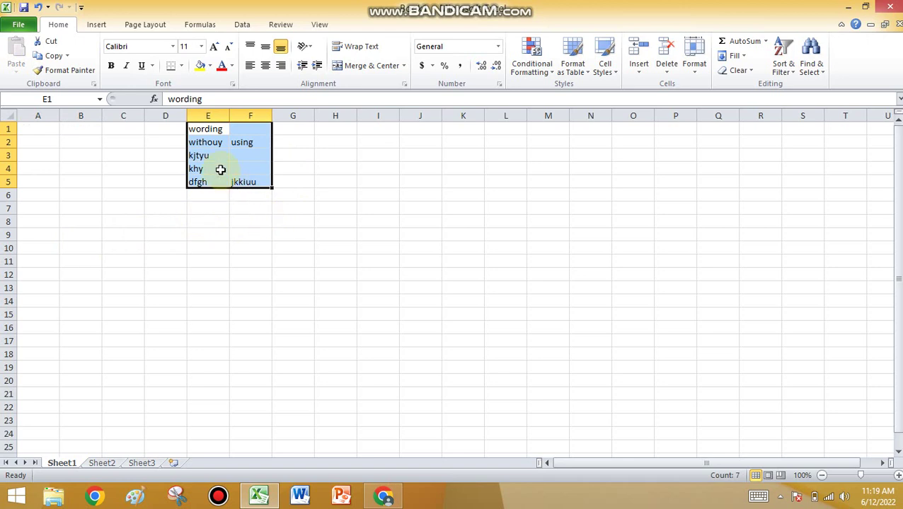
pyautogui.click(73, 194)
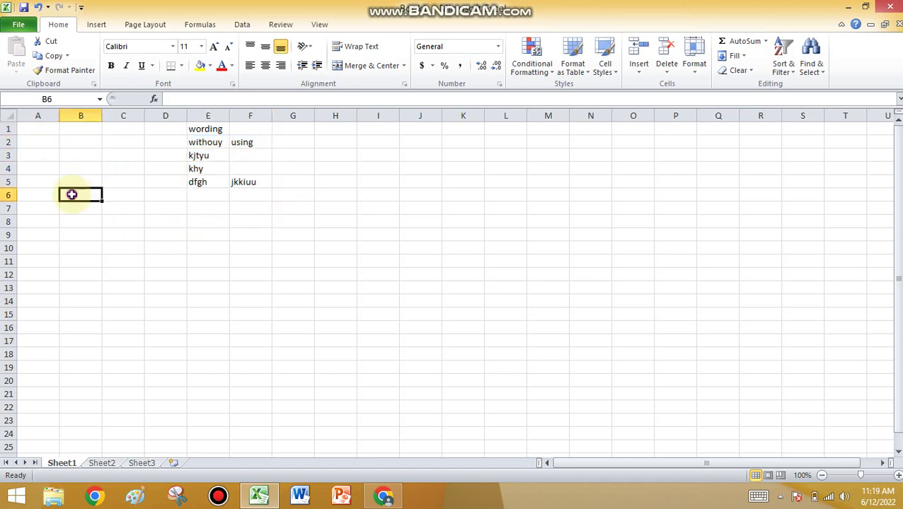
# Move wording, withouy, kjtyu, khy and dfgh from Sheet1's E1:E5 to A1:A5 on Sheet2
pyautogui.click(234, 156)
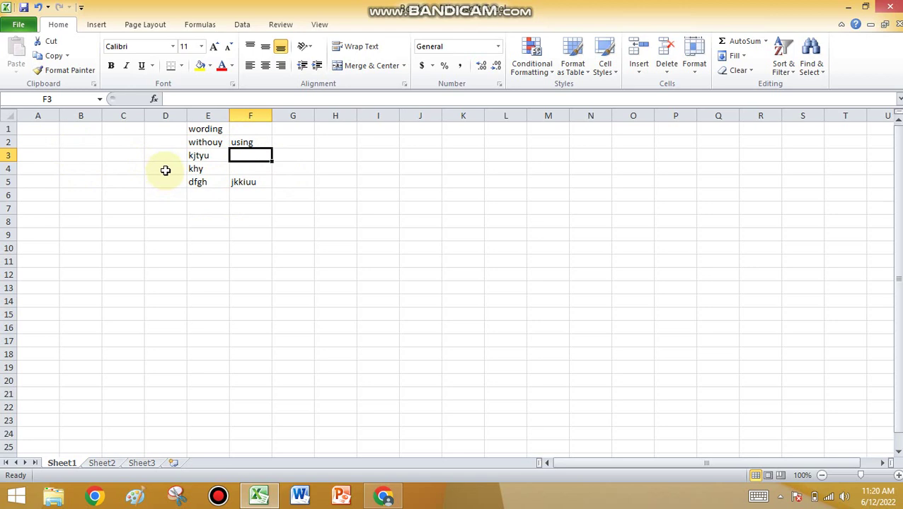
pyautogui.moveTo(39, 129); pyautogui.dragTo(102, 173)
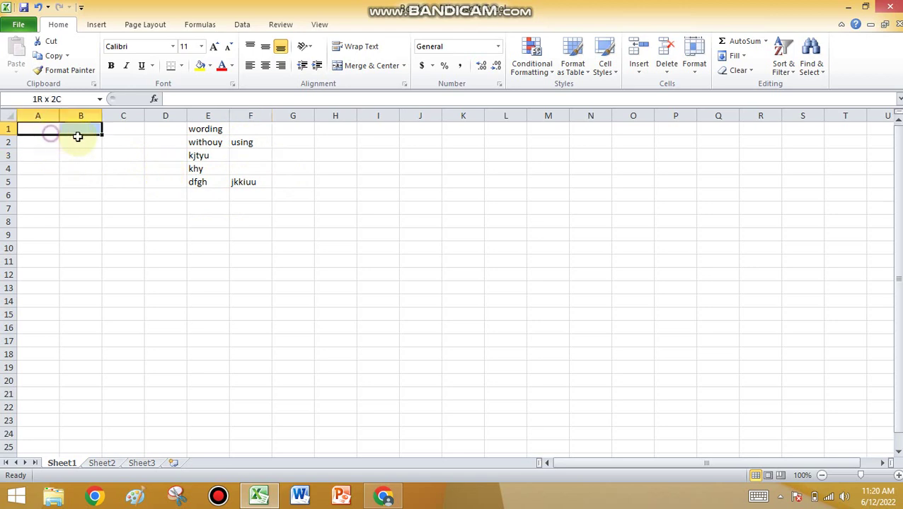
pyautogui.click(97, 170)
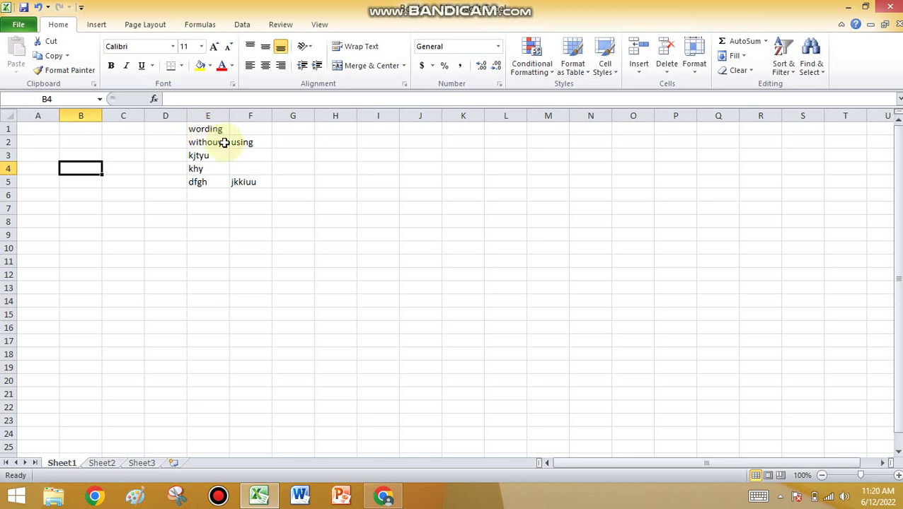
pyautogui.moveTo(201, 129); pyautogui.dragTo(209, 180)
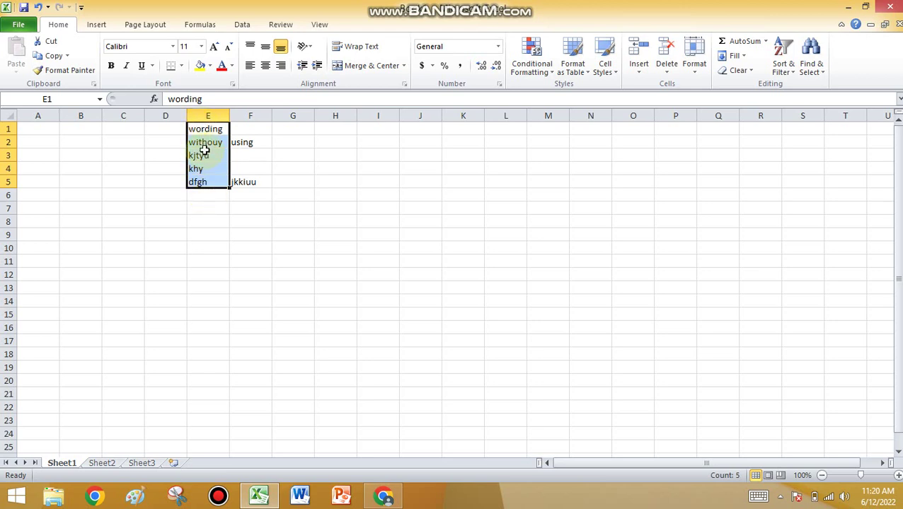
pyautogui.hotkey('ctrl', 'c')
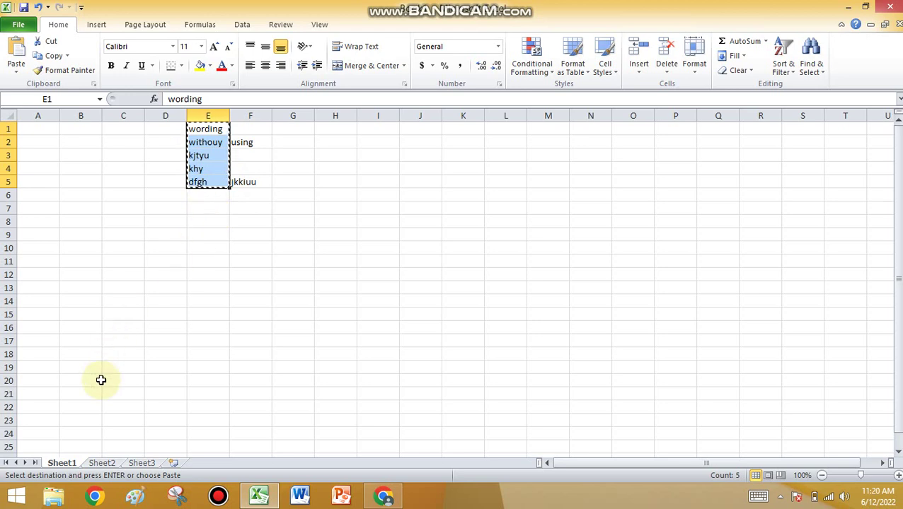
pyautogui.click(102, 463)
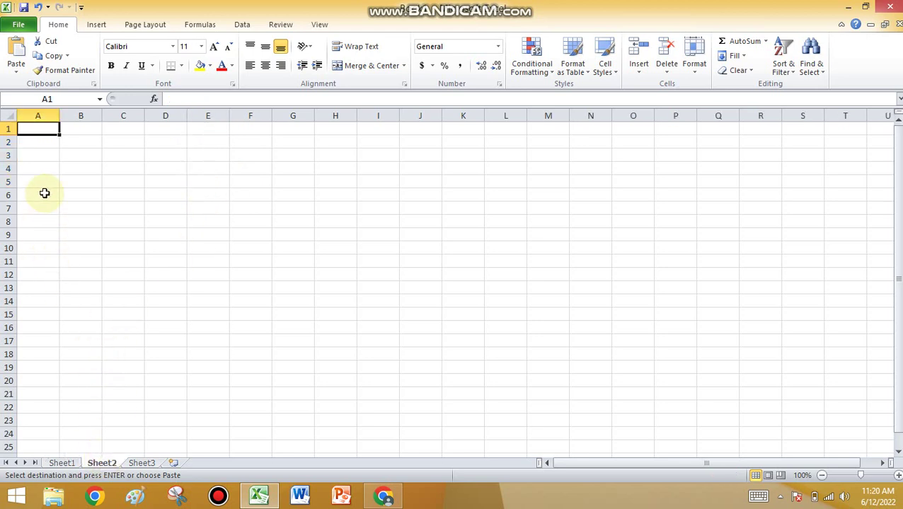
pyautogui.press('Return')
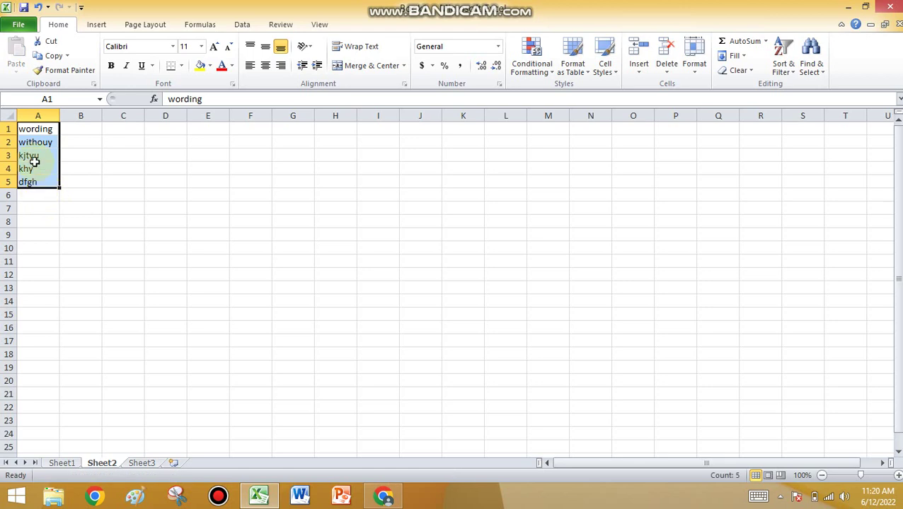
pyautogui.click(84, 192)
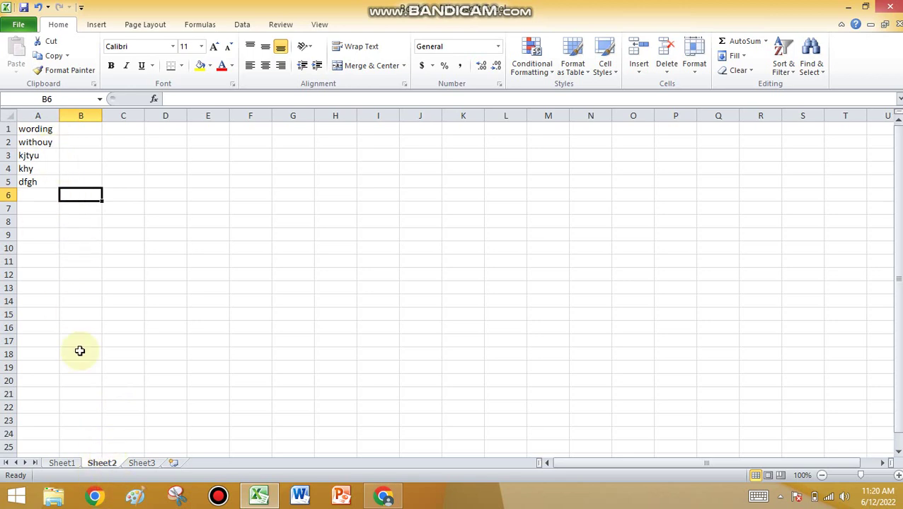
# Return to Sheet1 and check that E1:E5 are empty, with only using and jkkiuu left in F
pyautogui.click(68, 463)
pyautogui.click(176, 279)
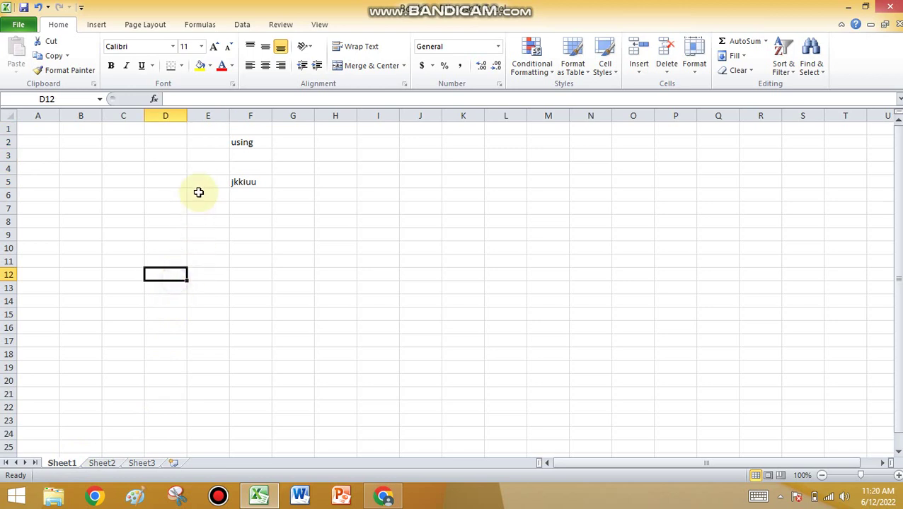
pyautogui.moveTo(211, 145); pyautogui.dragTo(216, 157)
pyautogui.click(222, 181)
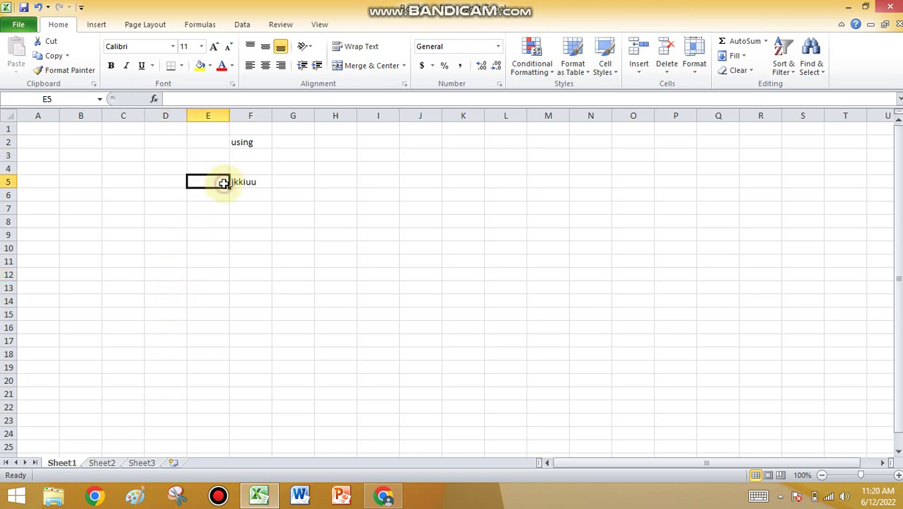
pyautogui.click(211, 147)
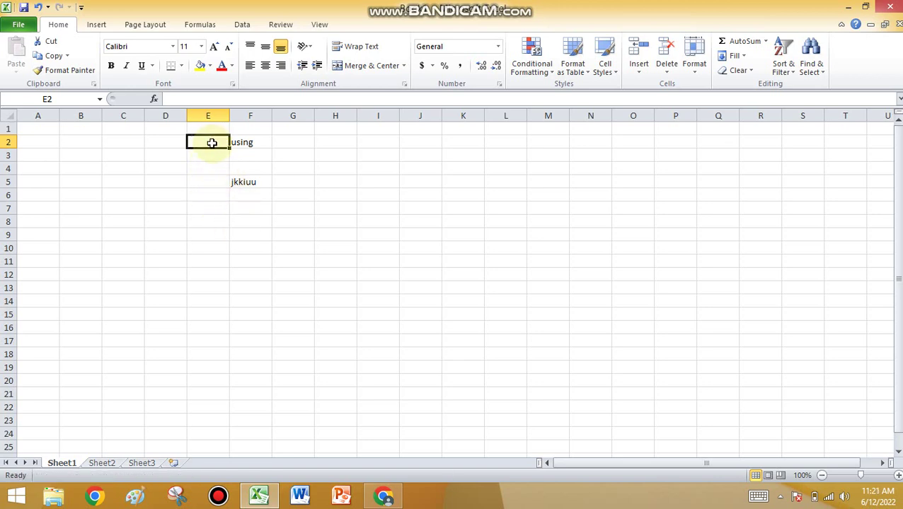
pyautogui.click(250, 221)
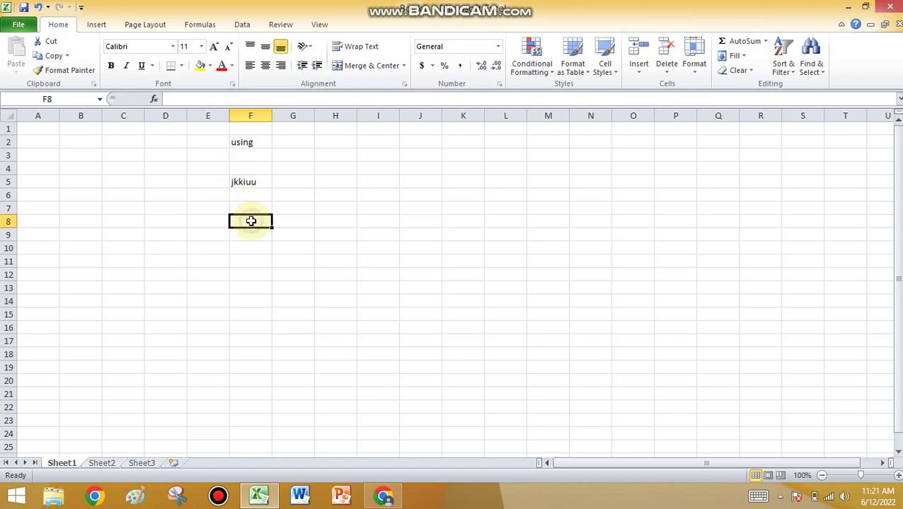
pyautogui.moveTo(216, 148); pyautogui.dragTo(218, 185)
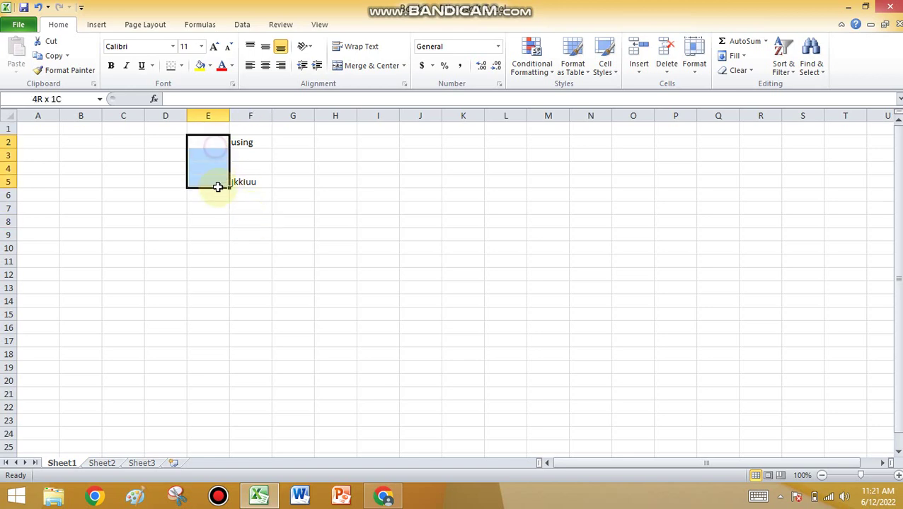
pyautogui.moveTo(256, 210); pyautogui.dragTo(256, 215)
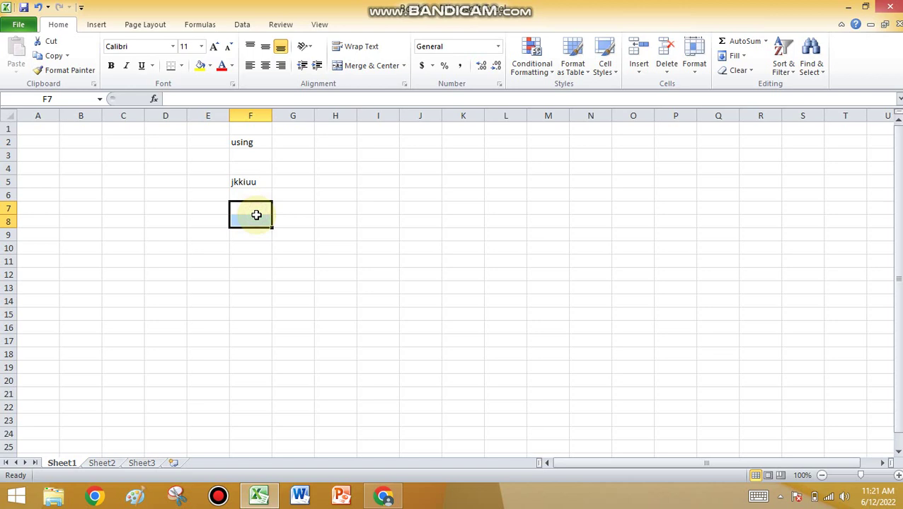
pyautogui.click(232, 248)
pyautogui.click(206, 196)
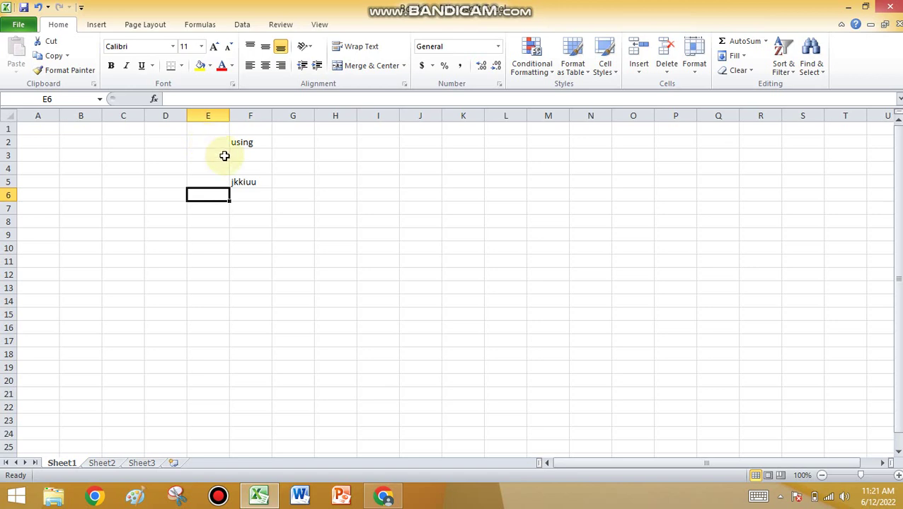
pyautogui.click(216, 495)
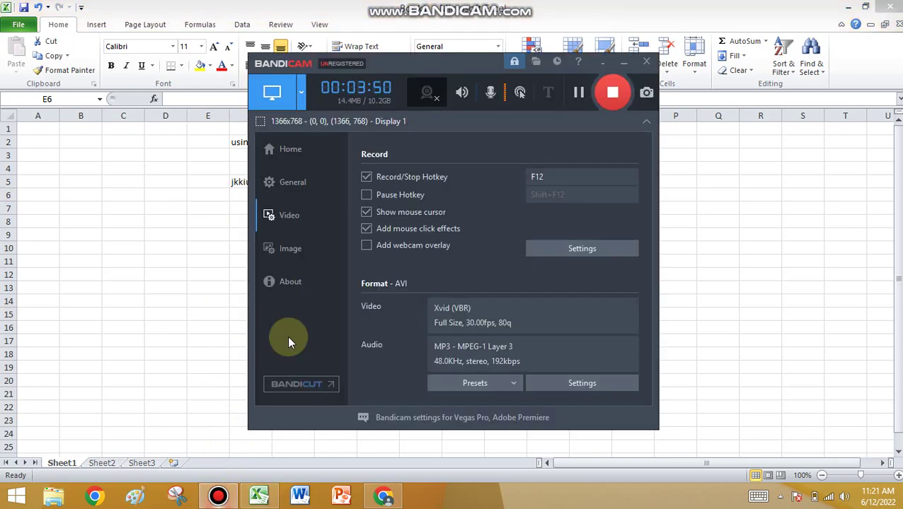